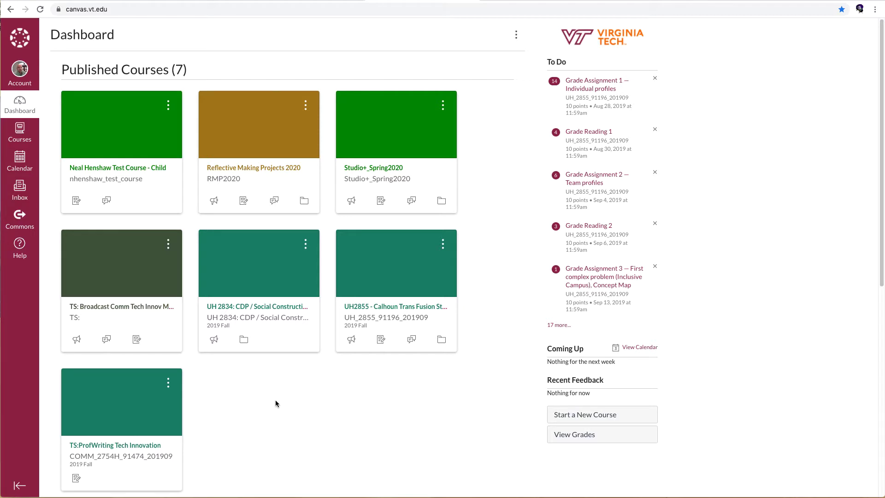
- Open the Test Course - Child course from its Dashboard card
{"action": "left_click", "coordinate": [135, 175]}
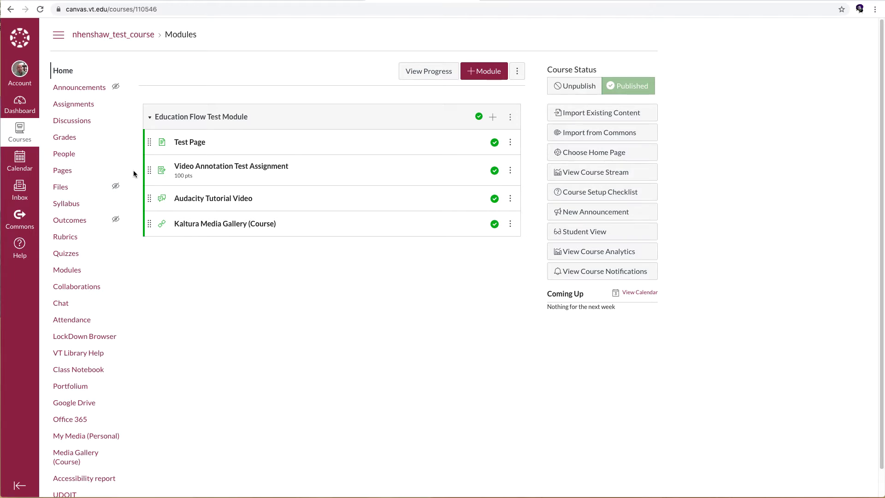
{"action": "scroll", "coordinate": [144, 304], "scroll_direction": "down", "scroll_amount": 1}
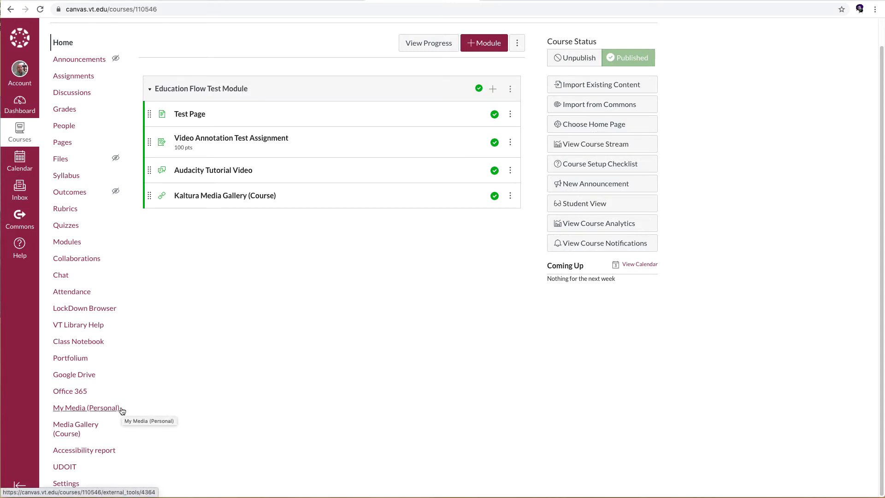
- Select My Media (Personal) in the Test Course navigation
{"action": "left_click", "coordinate": [122, 411]}
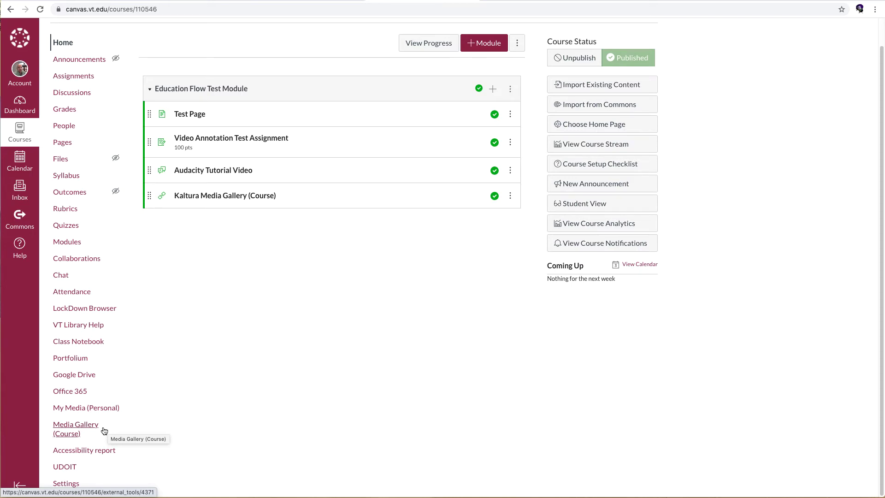
- Show the four personal videos in My Media and the Add New options list
{"action": "left_click", "coordinate": [108, 408]}
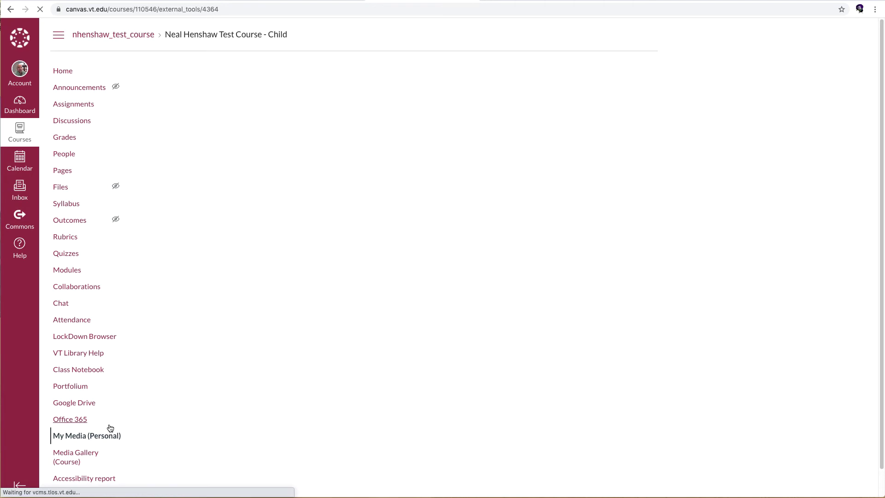
{"action": "scroll", "coordinate": [443, 336], "scroll_direction": "down", "scroll_amount": 3}
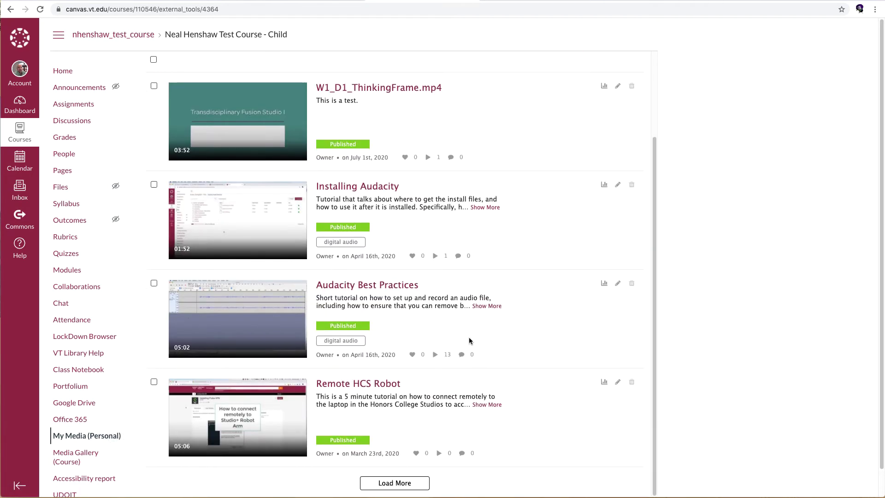
{"action": "scroll", "coordinate": [523, 247], "scroll_direction": "up", "scroll_amount": 3}
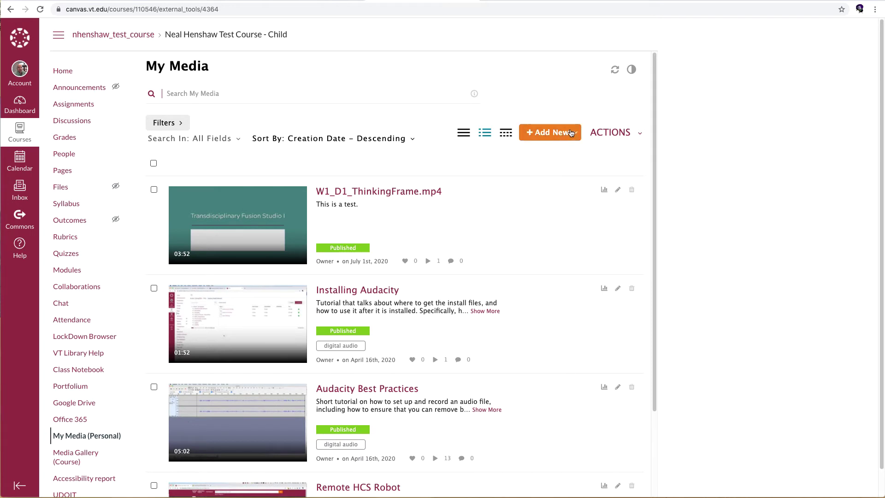
{"action": "left_click", "coordinate": [574, 134]}
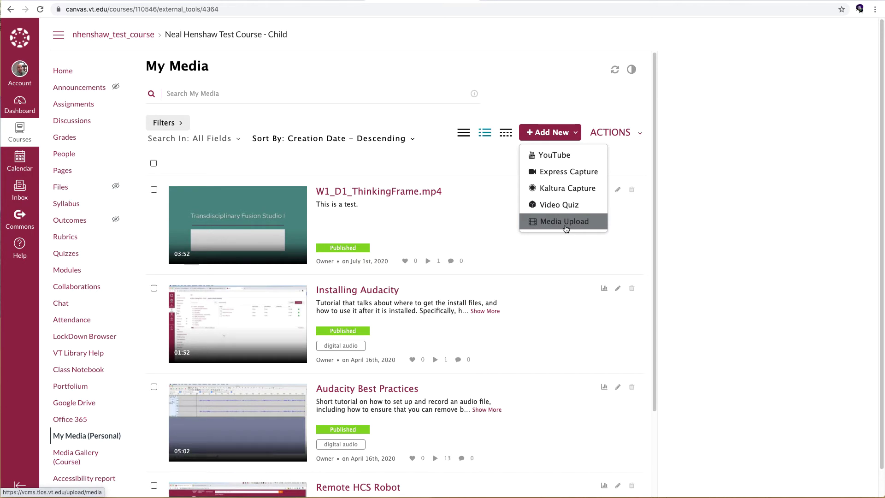
{"action": "scroll", "coordinate": [547, 264], "scroll_direction": "down", "scroll_amount": 3}
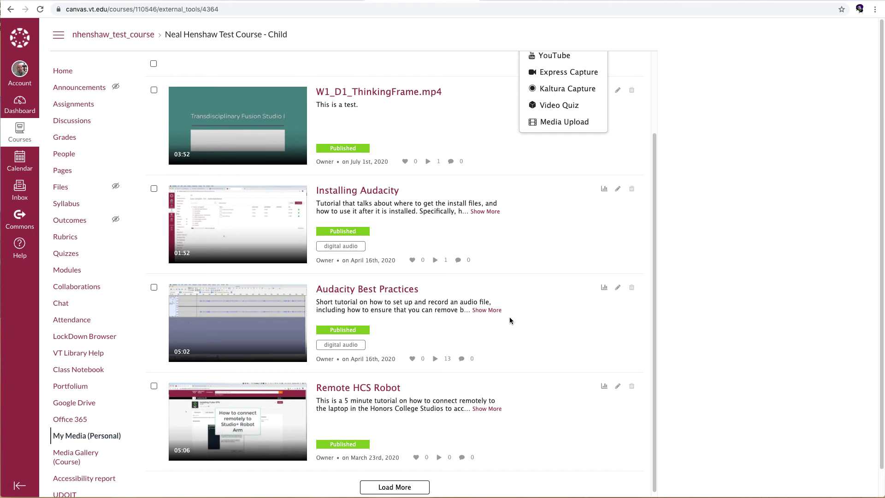
- Go to the one-video course Media Gallery and bring up its Add Media page
{"action": "left_click", "coordinate": [85, 457]}
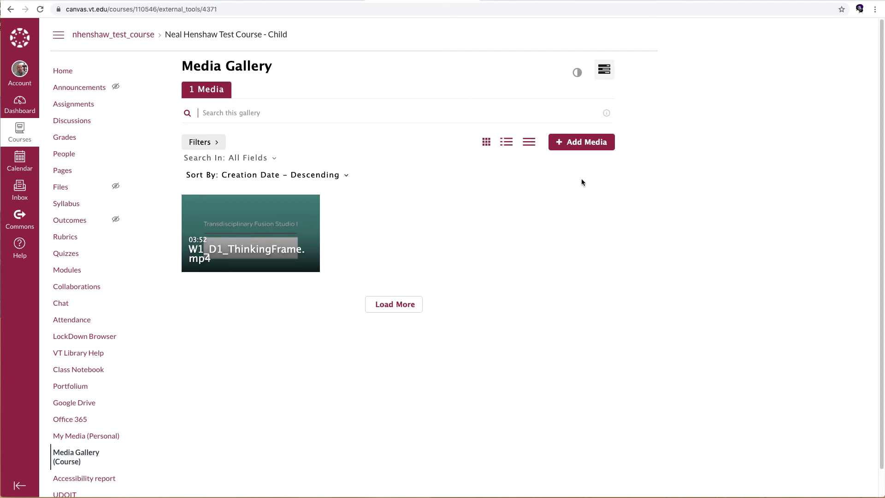
{"action": "left_click", "coordinate": [579, 143]}
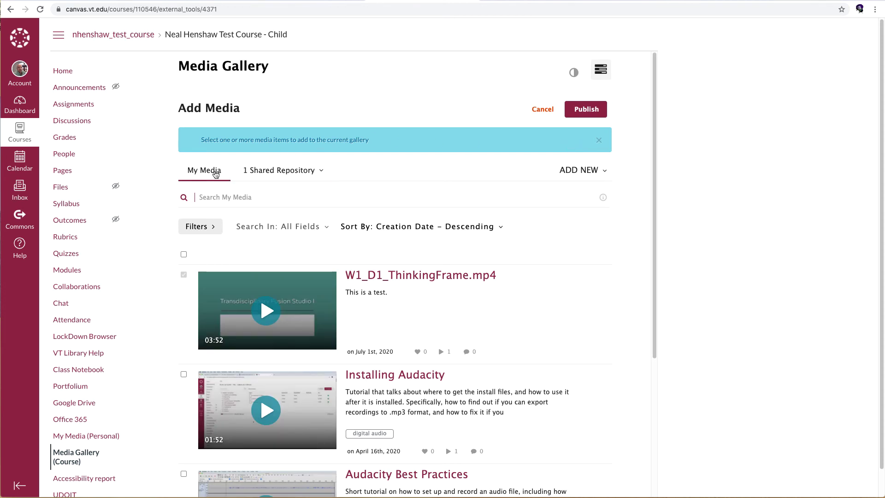
- Check the Audacity Best Practices and Installing Audacity videos on the Add Media page
{"action": "left_click", "coordinate": [584, 171]}
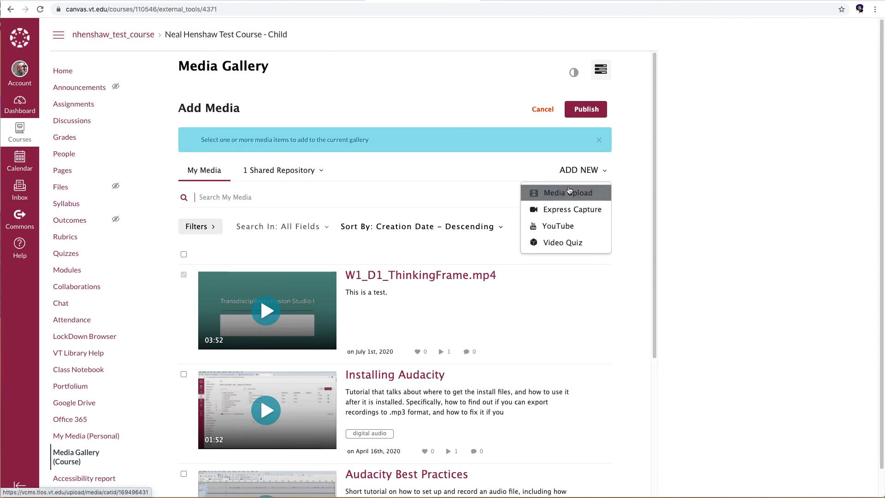
{"action": "left_click", "coordinate": [352, 178]}
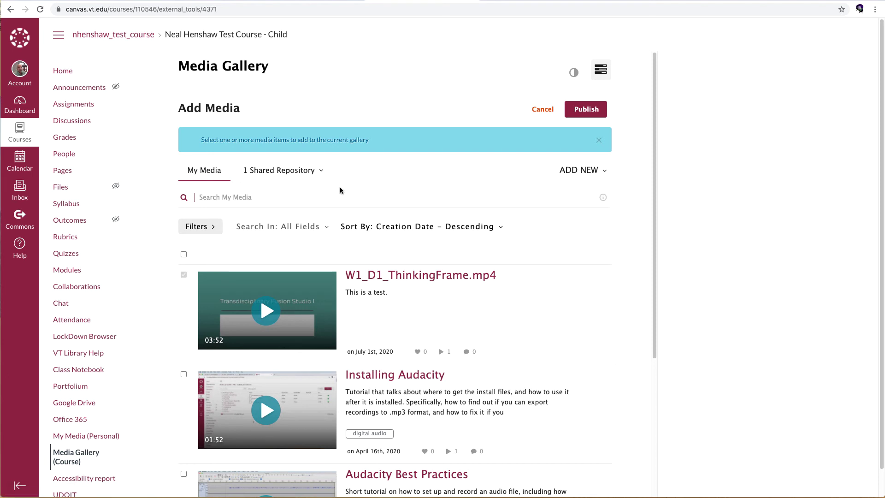
{"action": "scroll", "coordinate": [352, 205], "scroll_direction": "down", "scroll_amount": 5}
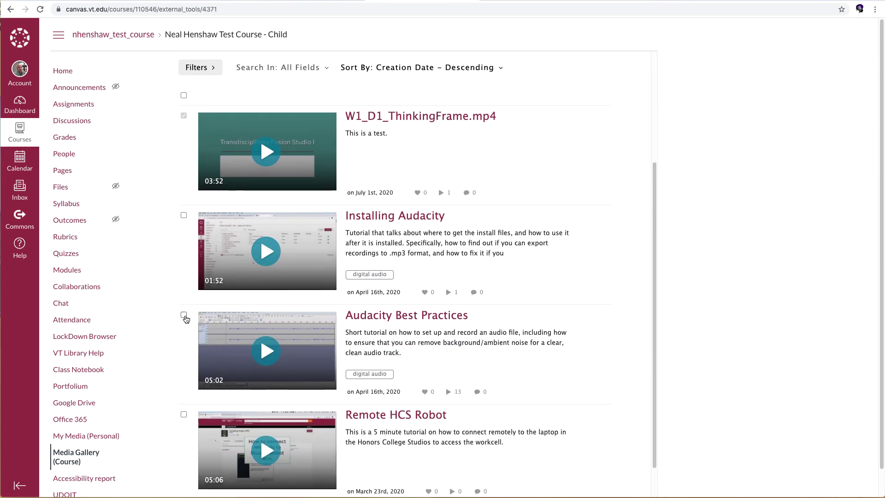
{"action": "left_click", "coordinate": [183, 314]}
{"action": "left_click", "coordinate": [183, 216]}
{"action": "scroll", "coordinate": [461, 237], "scroll_direction": "up", "scroll_amount": 3}
{"action": "scroll", "coordinate": [463, 238], "scroll_direction": "up", "scroll_amount": 2}
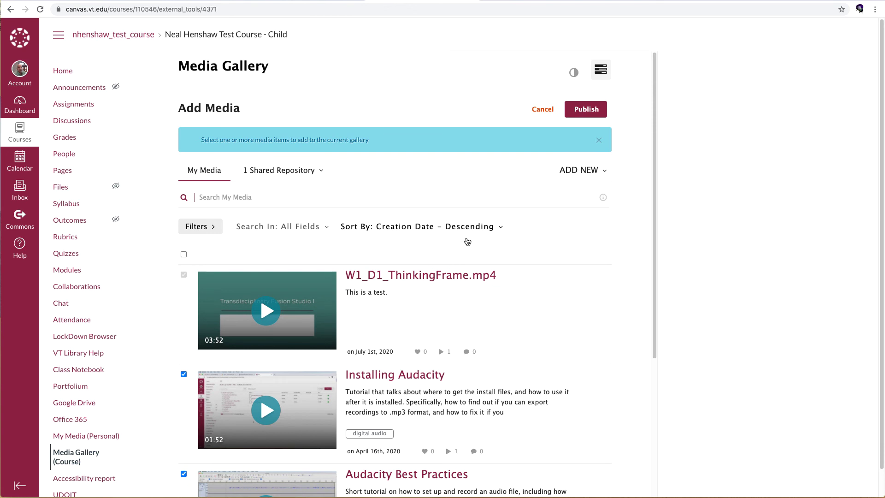
- Publish Installing Audacity and Audacity Best Practices to the course Media Gallery
{"action": "left_click", "coordinate": [587, 110]}
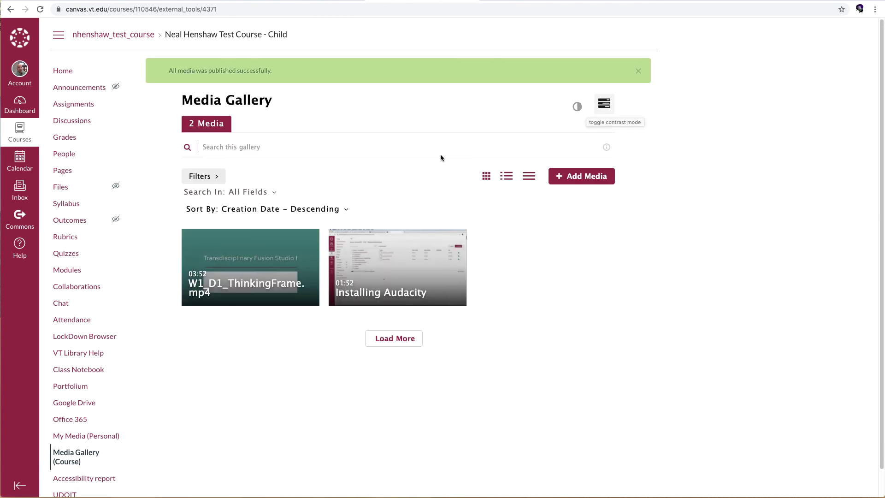